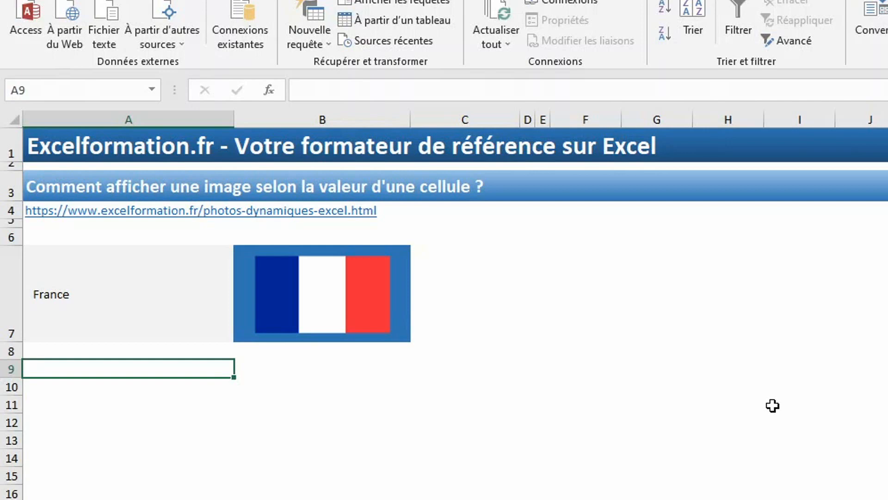
# Step: Choose Espagne from the country list in cell A7
pyautogui.click(175, 283)
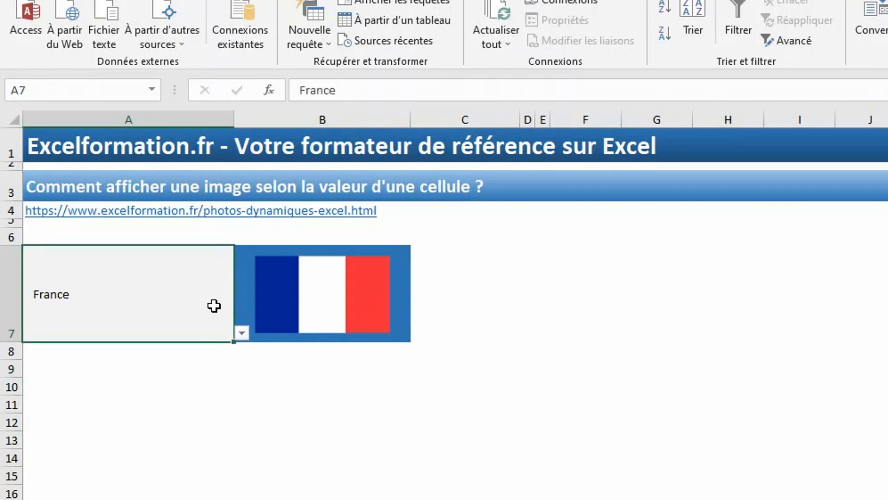
pyautogui.click(241, 332)
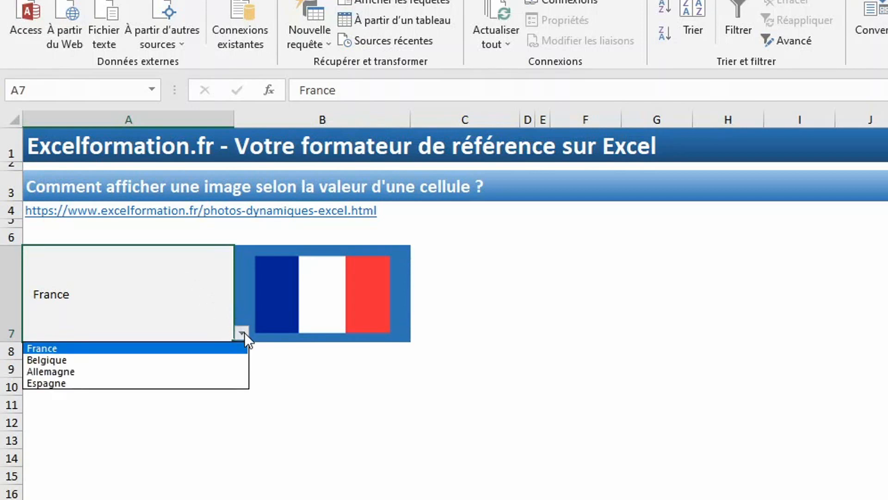
pyautogui.click(193, 382)
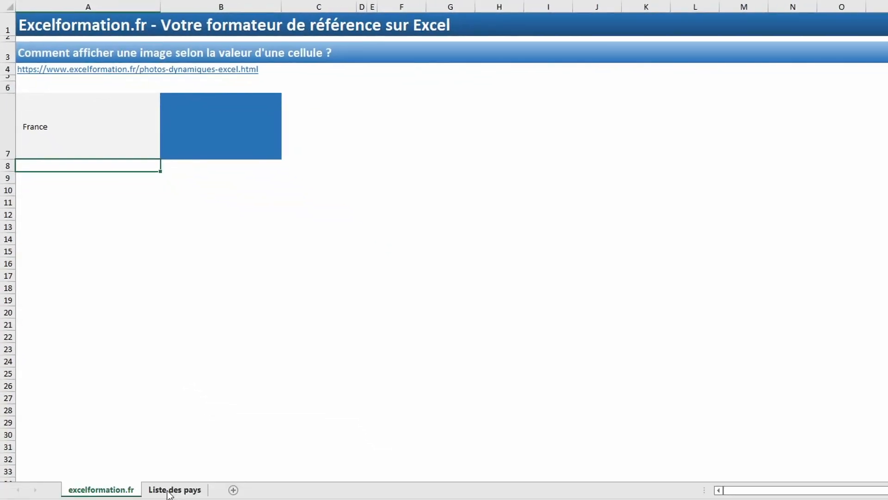
# Step: Look over the Liste des pays sheet and cells B7 and A7 on the excelformation.fr sheet
pyautogui.click(168, 492)
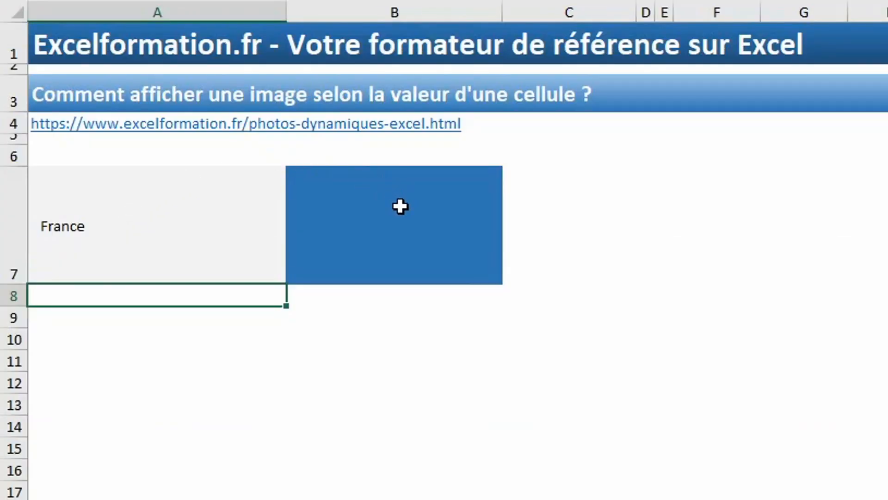
pyautogui.click(400, 206)
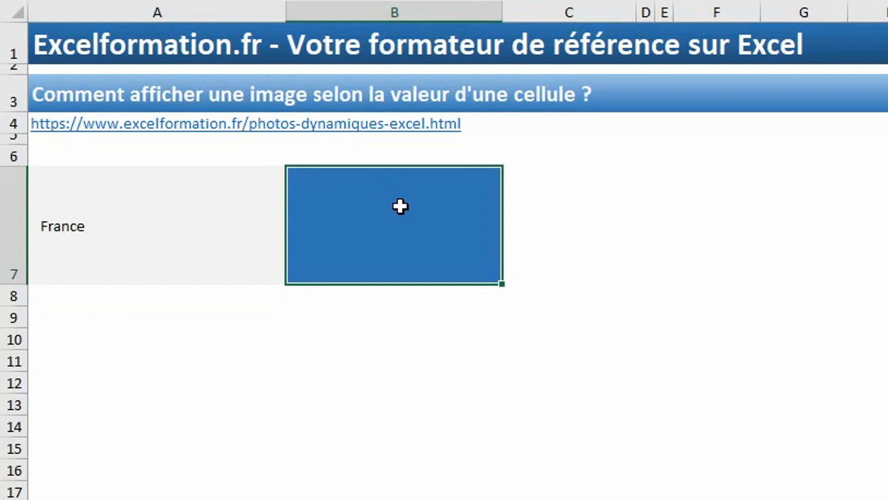
pyautogui.click(159, 225)
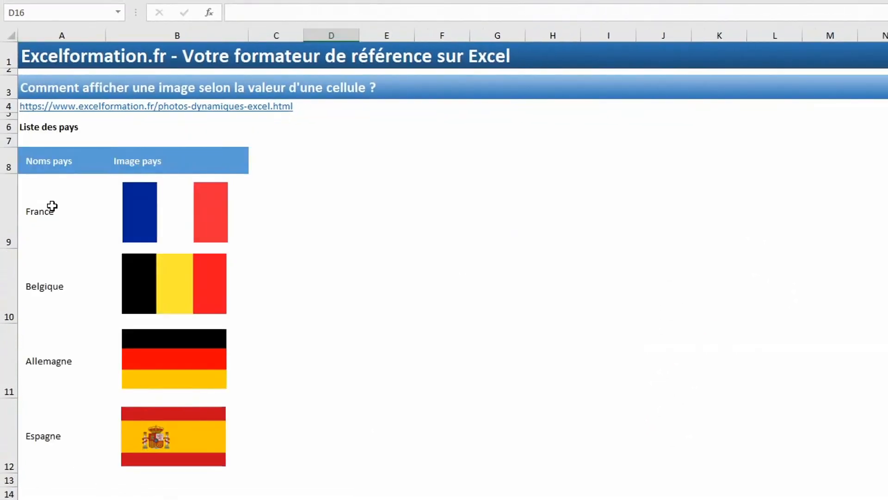
# Step: Name the country cells A9:A12 on the Liste des pays sheet nomPays
pyautogui.moveTo(52, 206); pyautogui.dragTo(65, 423)
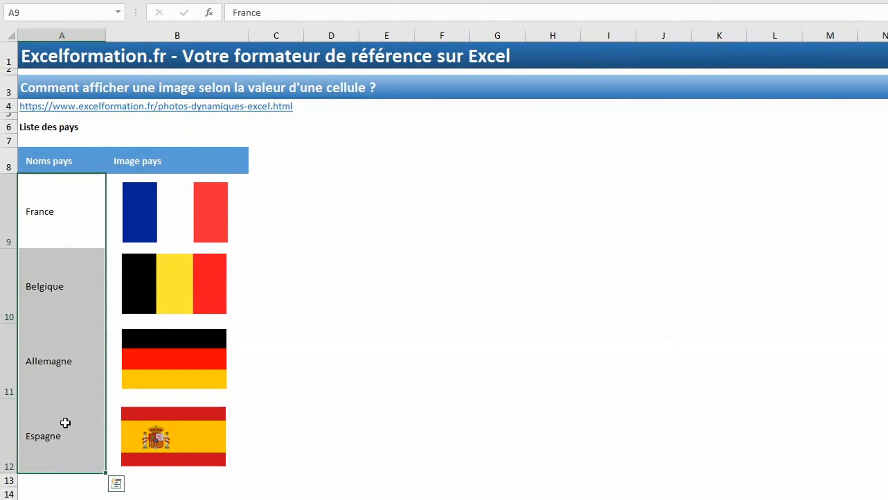
pyautogui.click(39, 13)
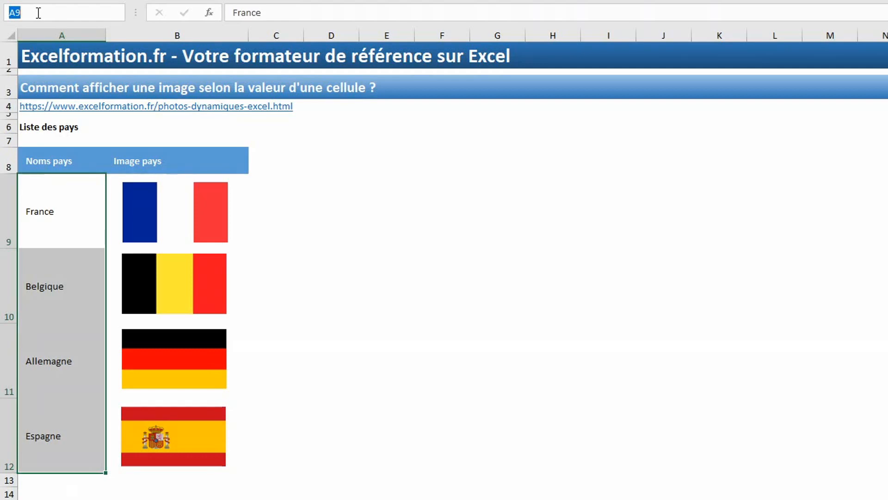
pyautogui.write('nomPays')
pyautogui.press('Return')
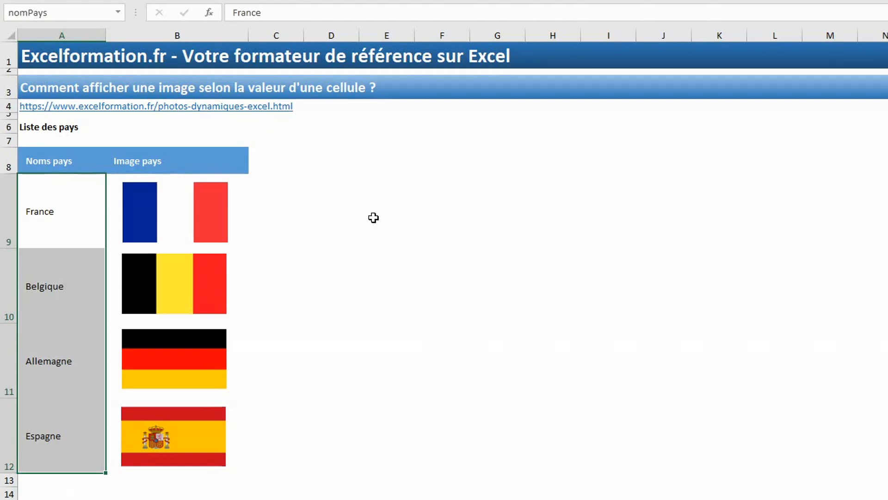
# Step: Check the nomPays name by leaving the range and selecting it again through its name
pyautogui.click(374, 218)
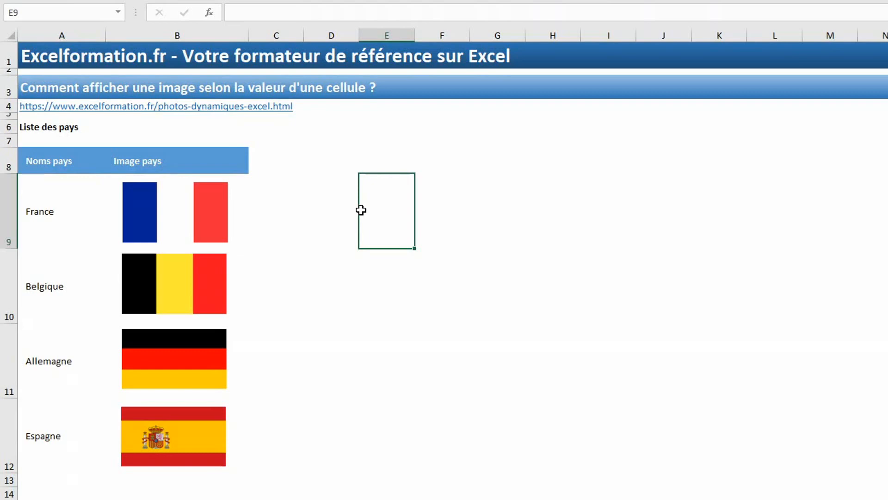
pyautogui.click(117, 14)
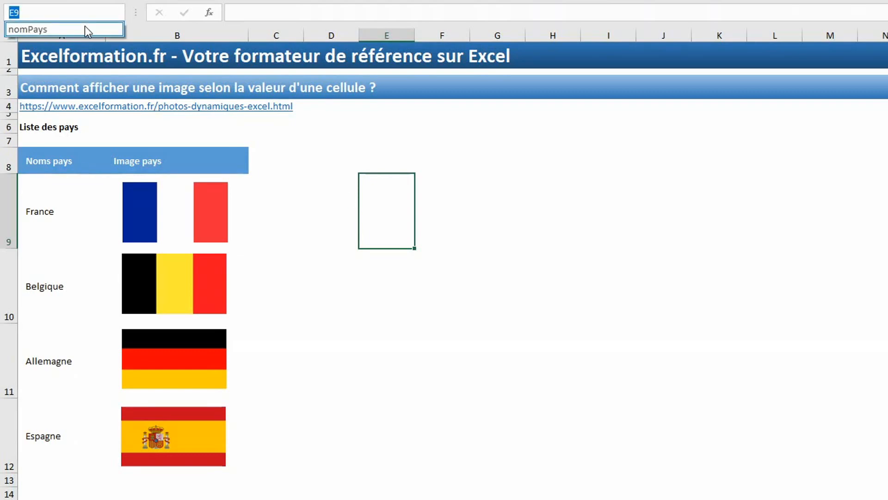
pyautogui.click(85, 29)
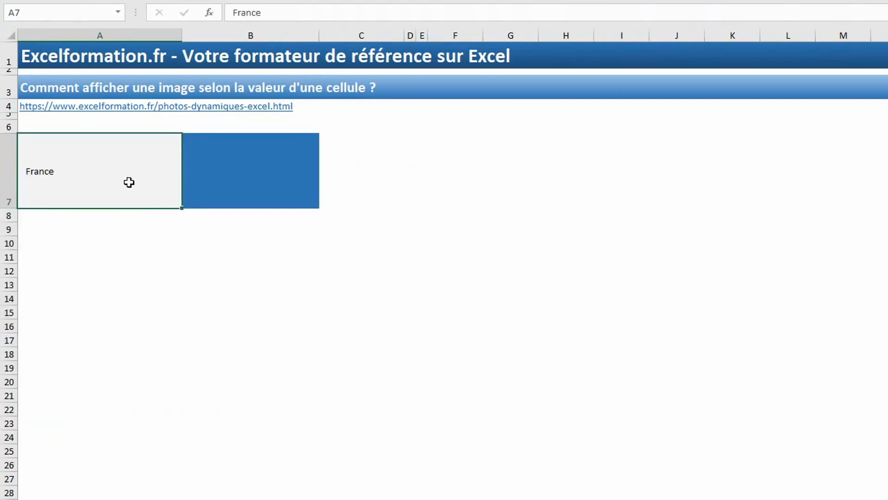
# Step: Start a data validation rule for cell A7 on the excelformation.fr sheet, allowing Liste with an in-cell drop-down
pyautogui.hotkey('ctrl', 'shift', 'F1')
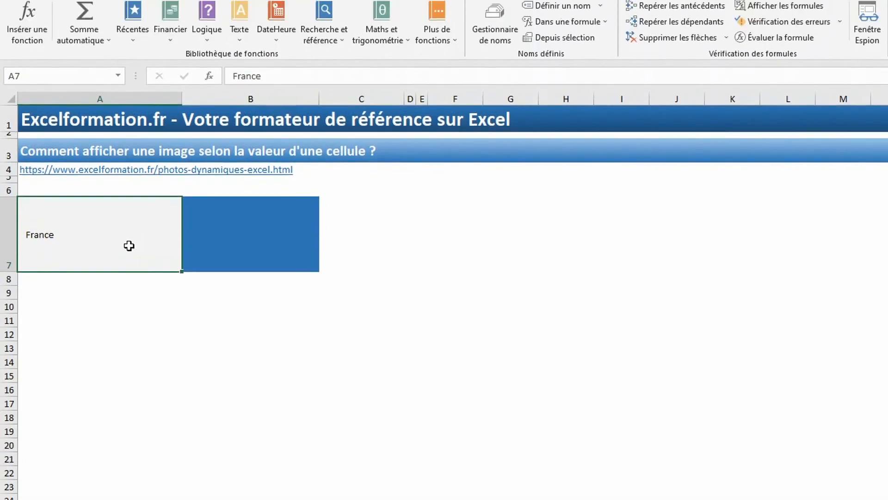
pyautogui.click(278, 35)
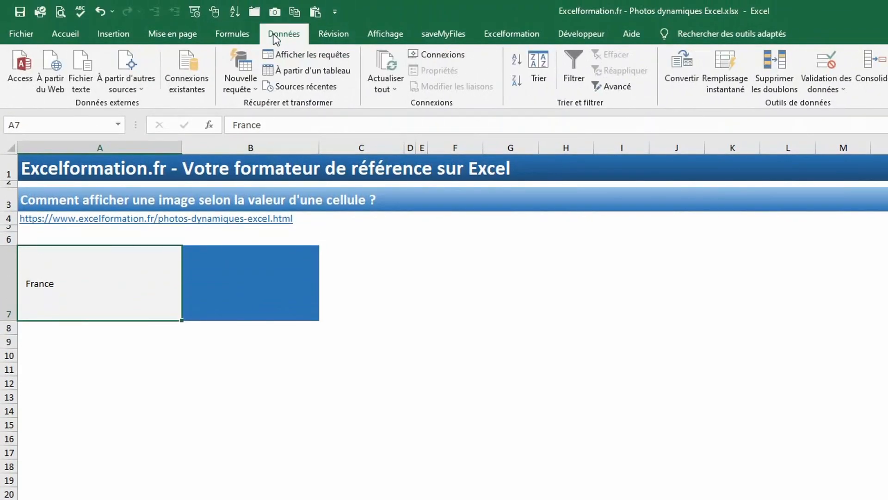
pyautogui.click(825, 63)
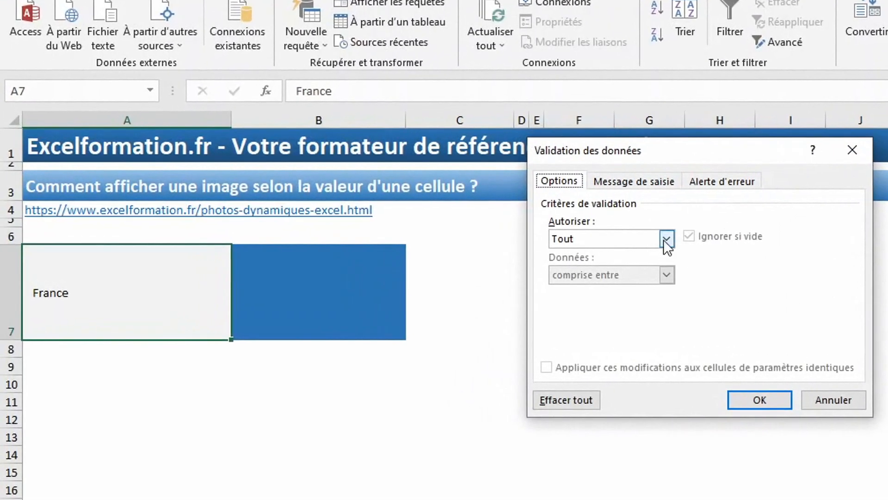
pyautogui.click(666, 238)
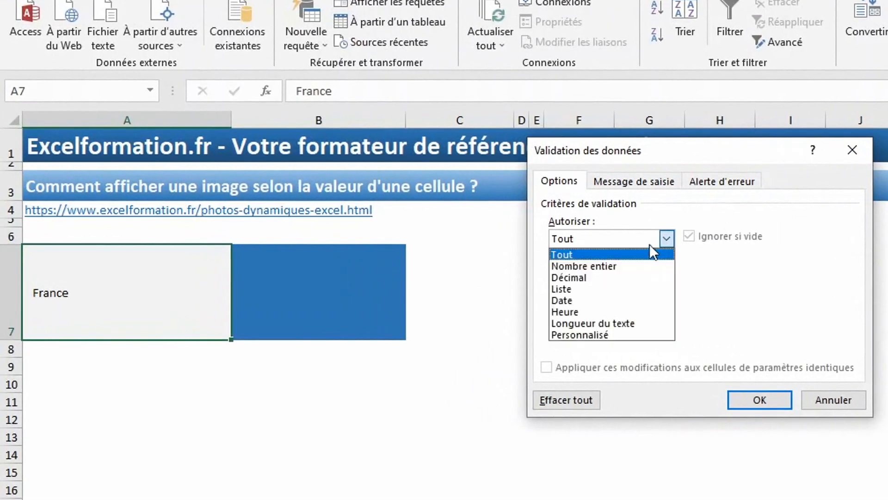
pyautogui.click(578, 289)
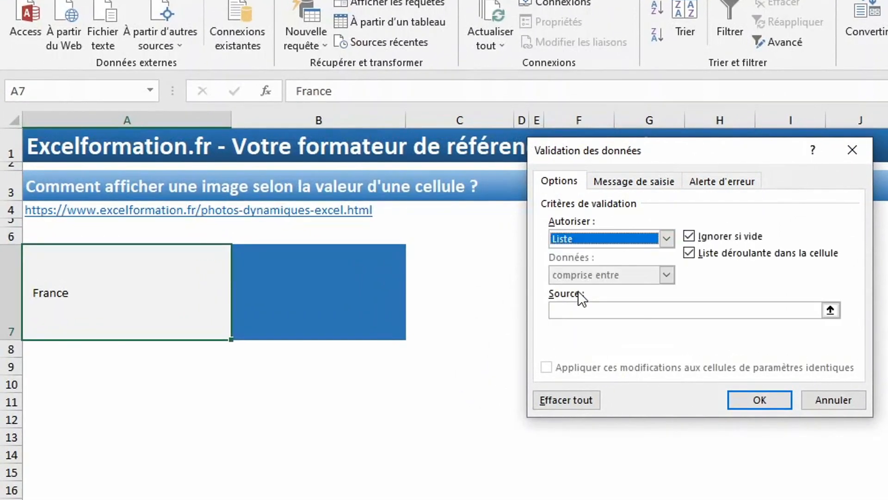
pyautogui.click(576, 315)
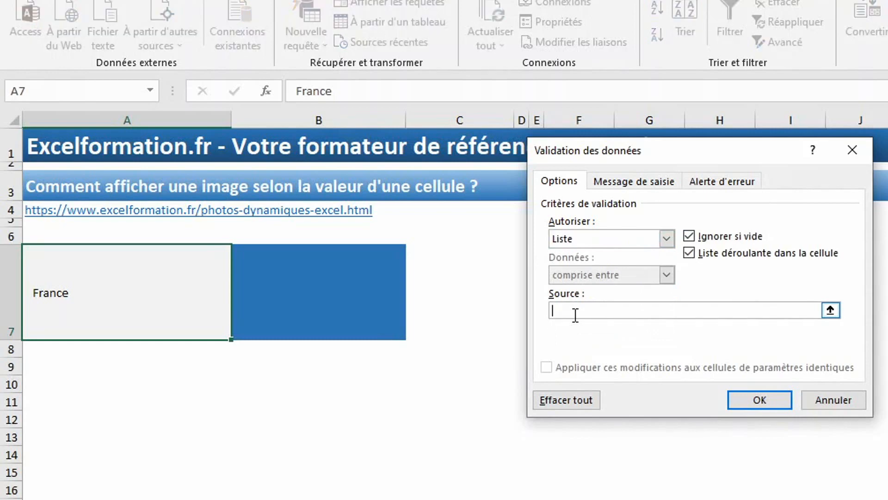
pyautogui.click(185, 499)
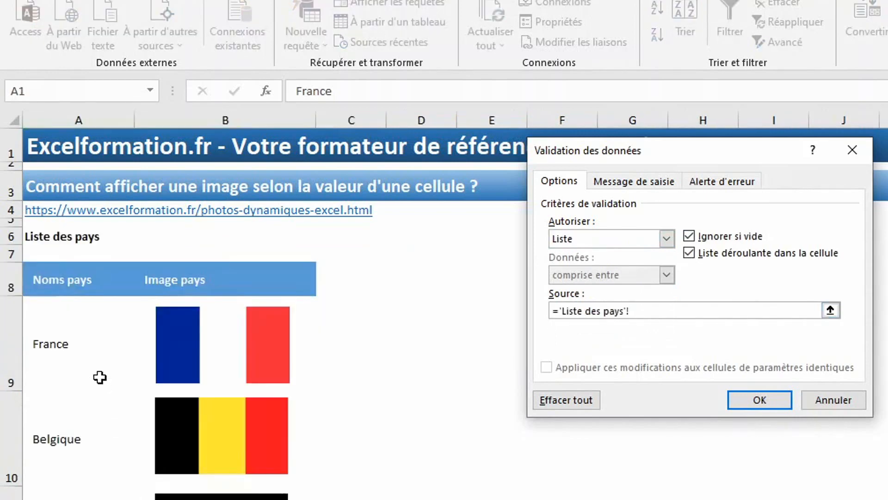
pyautogui.moveTo(69, 327); pyautogui.dragTo(76, 499)
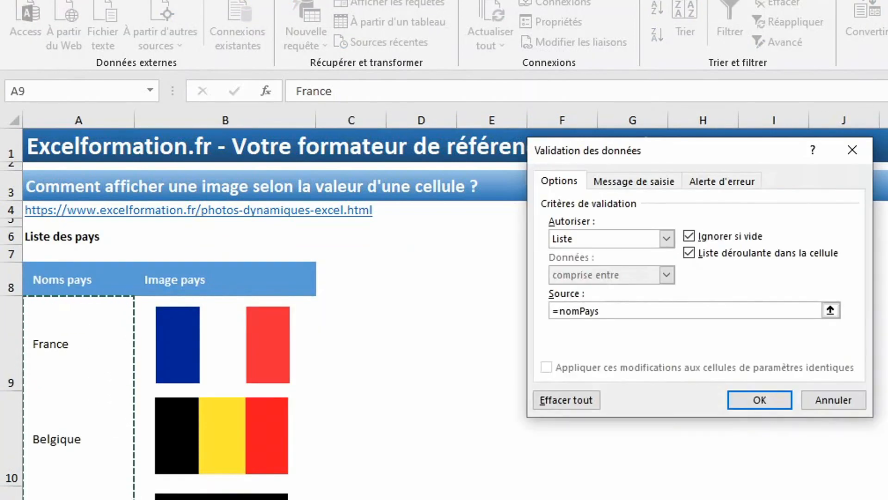
pyautogui.press('BackSpace')
pyautogui.press('BackSpace')
pyautogui.press('BackSpace')
pyautogui.press('BackSpace')
pyautogui.press('BackSpace')
pyautogui.press('BackSpace')
pyautogui.press('BackSpace')
pyautogui.press('BackSpace')
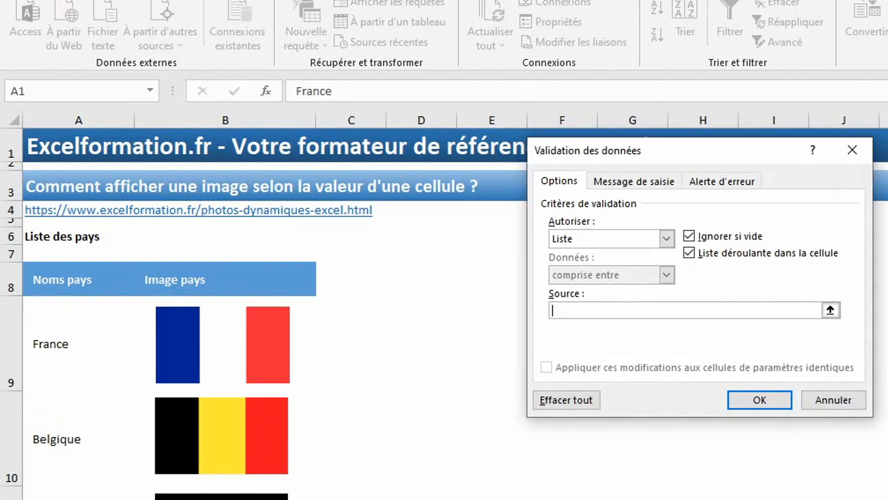
# Step: Apply the validation with the named range nomPays as its source and choose Allemagne in cell A7
pyautogui.press('F3')
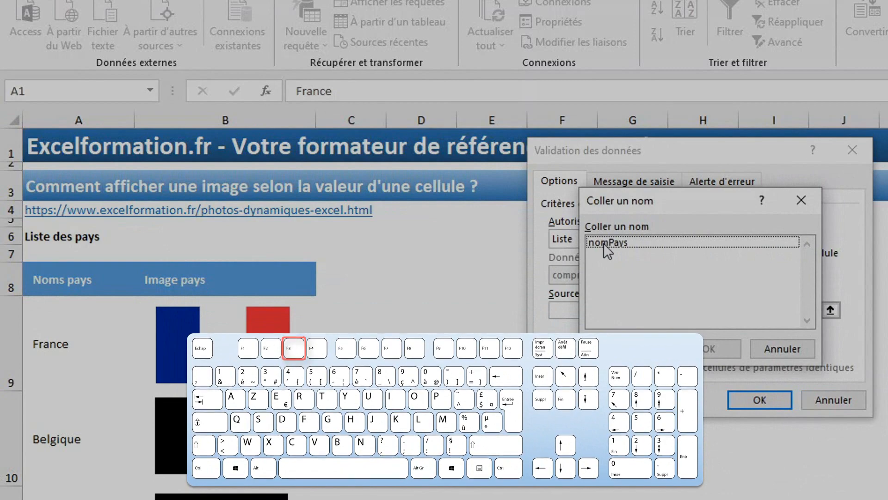
pyautogui.click(603, 242)
pyautogui.press('Return')
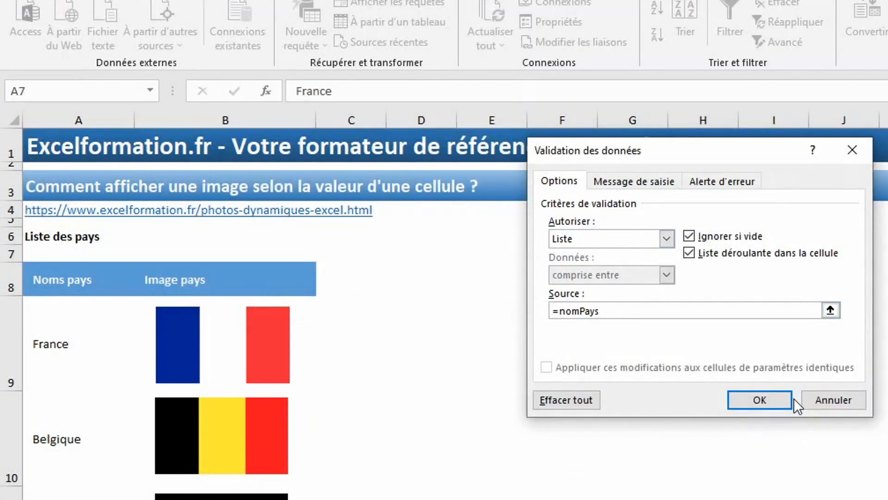
pyautogui.click(774, 400)
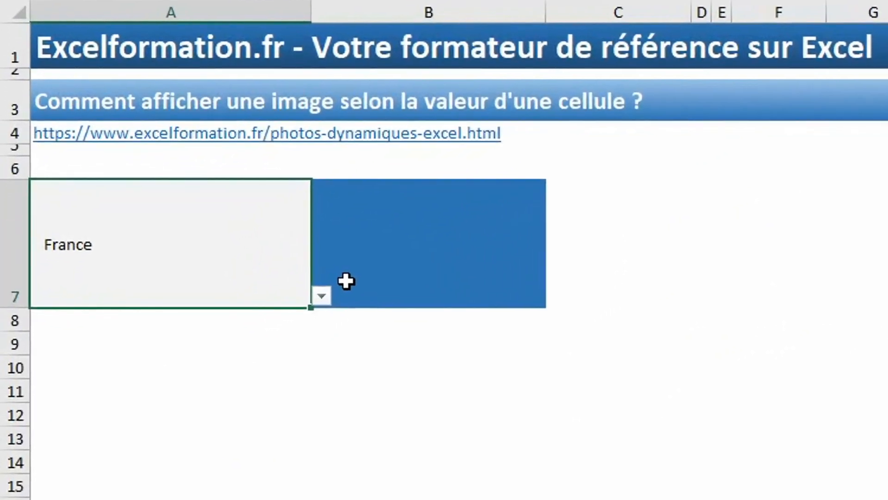
pyautogui.click(321, 296)
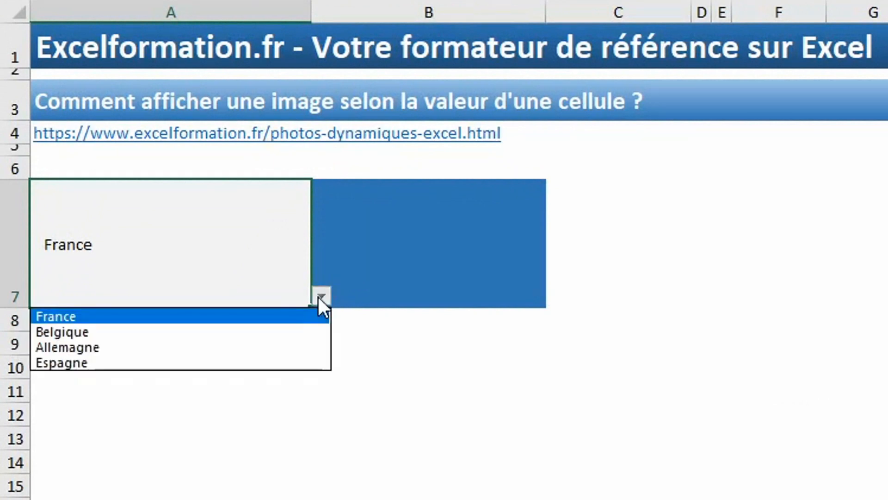
pyautogui.click(250, 341)
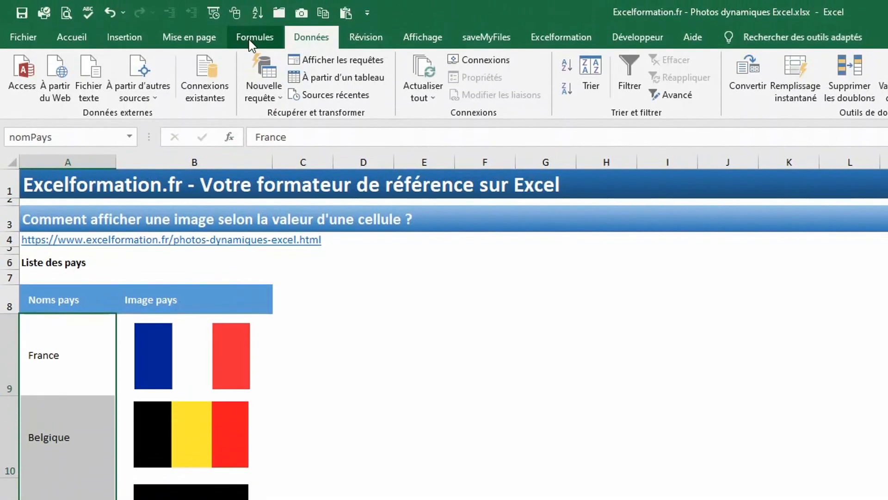
# Step: Start defining a new workbook name called photo
pyautogui.click(250, 37)
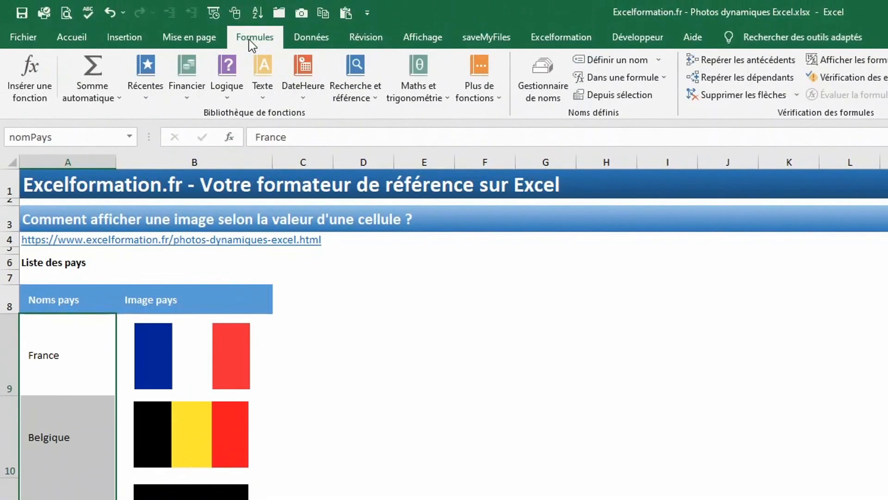
pyautogui.click(622, 60)
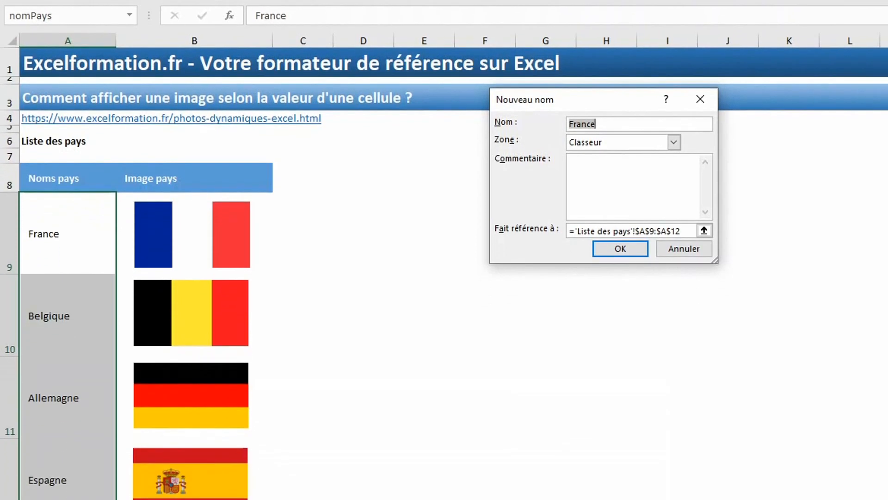
pyautogui.write('photo')
# Step: Replace the reference of the photo name with the formula start =decaler('Liste des pays'!$B$8;
pyautogui.moveTo(681, 233); pyautogui.dragTo(551, 232)
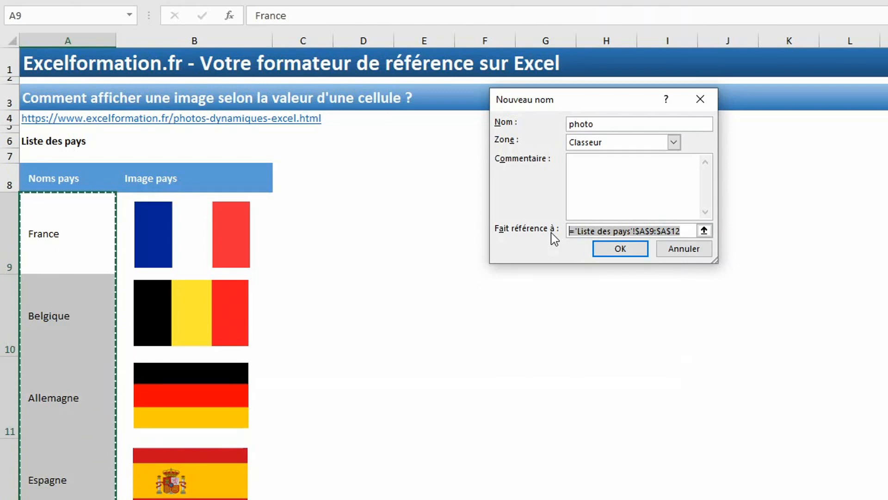
pyautogui.write('=')
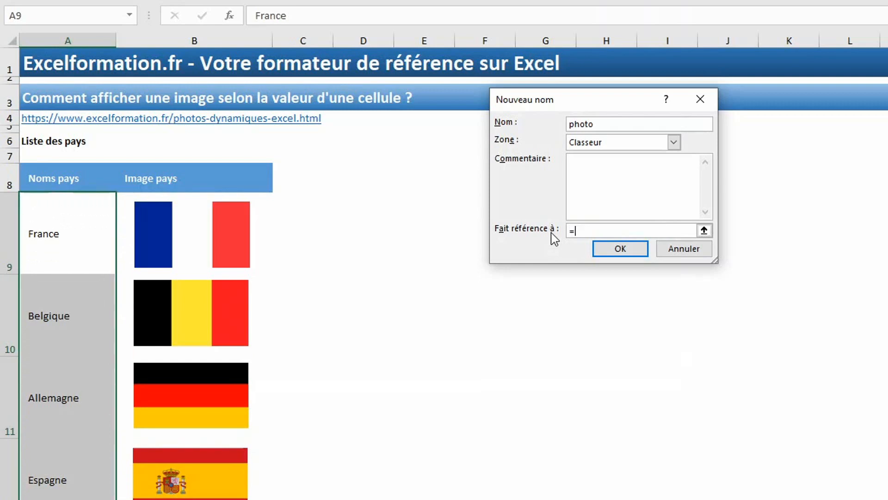
pyautogui.write('decaler')
pyautogui.write('(')
pyautogui.click(237, 178)
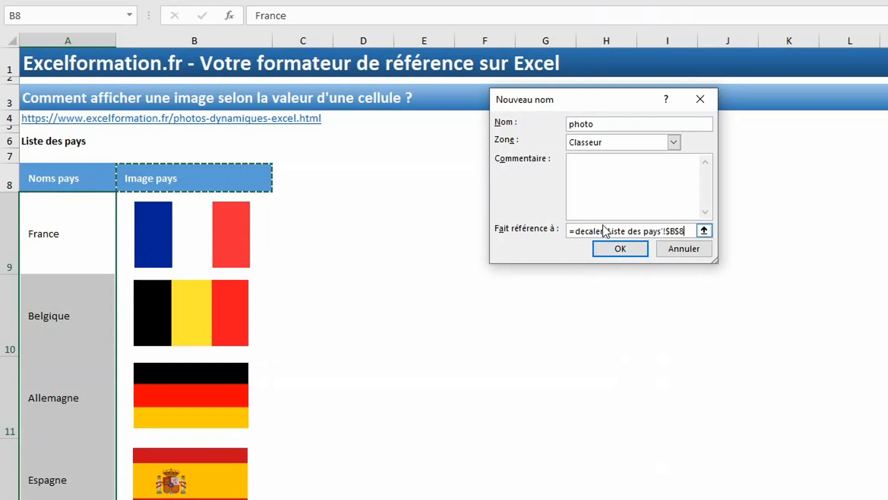
pyautogui.write(';')
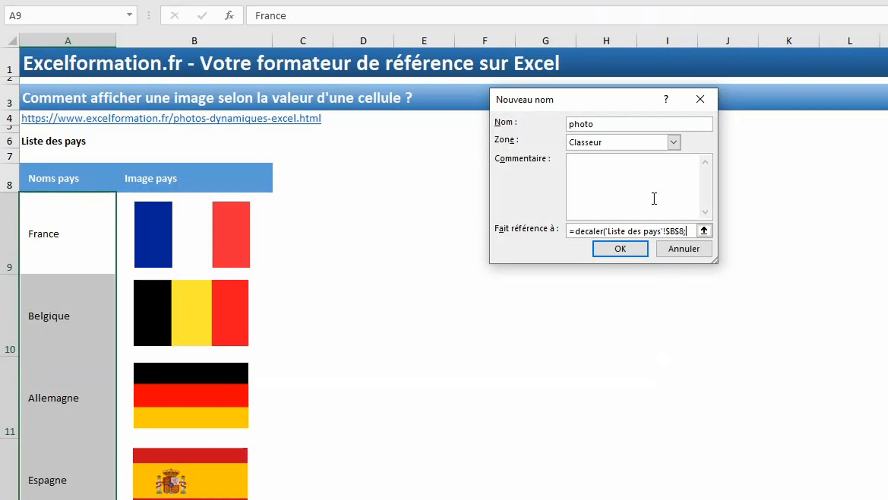
# Step: Continue the photo name's reference formula with equiv(excelformation.fr!$a$7;nompays to look up the country chosen in cell A7
pyautogui.write('equiv(')
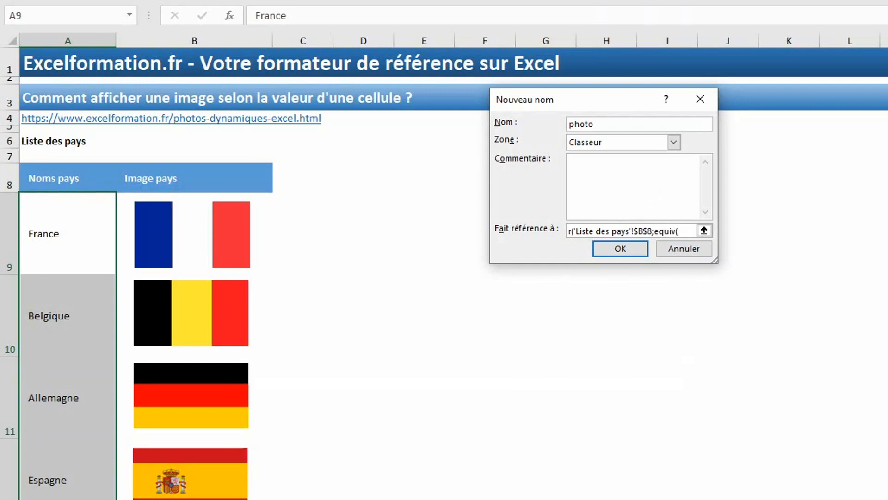
pyautogui.click(111, 499)
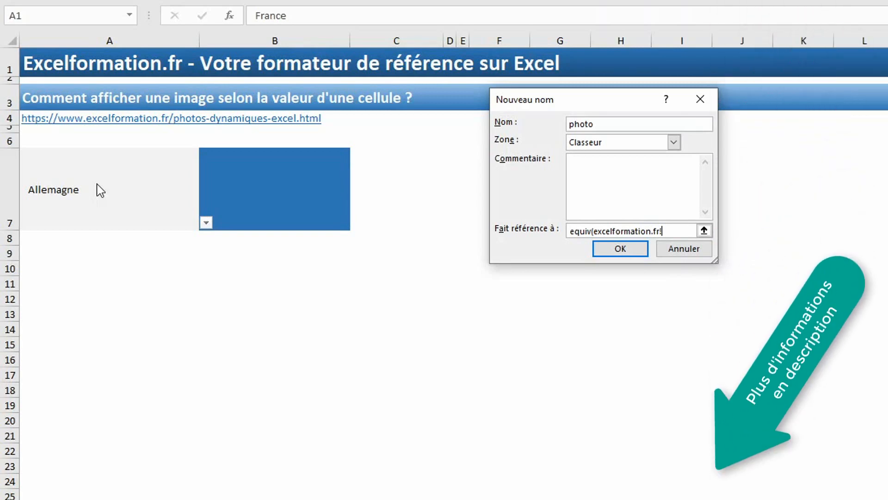
pyautogui.write('$a$7')
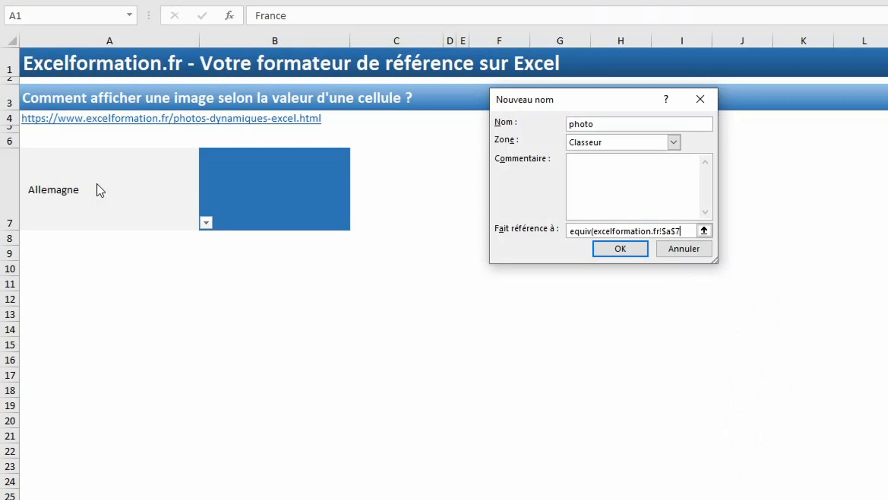
pyautogui.write(';nompays')
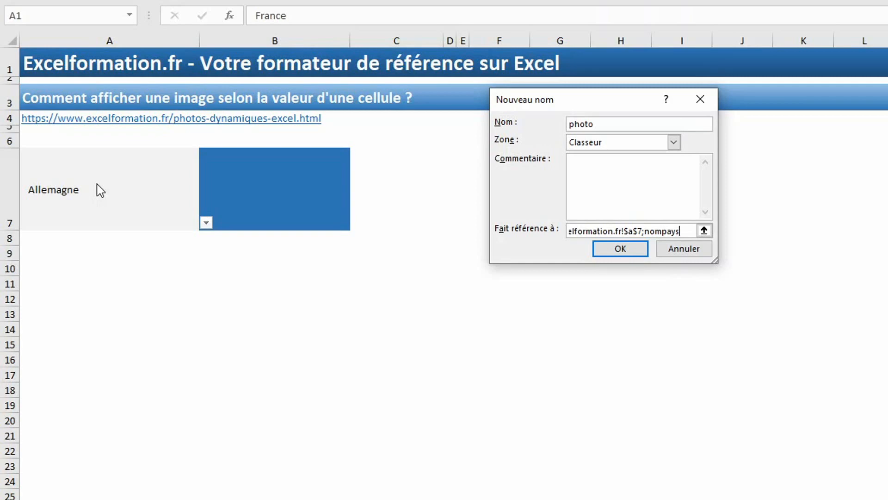
# Step: Finish the photo name's formula with ;0);0), save the name and check its entry in the name manager
pyautogui.write(';0);')
pyautogui.write('0')
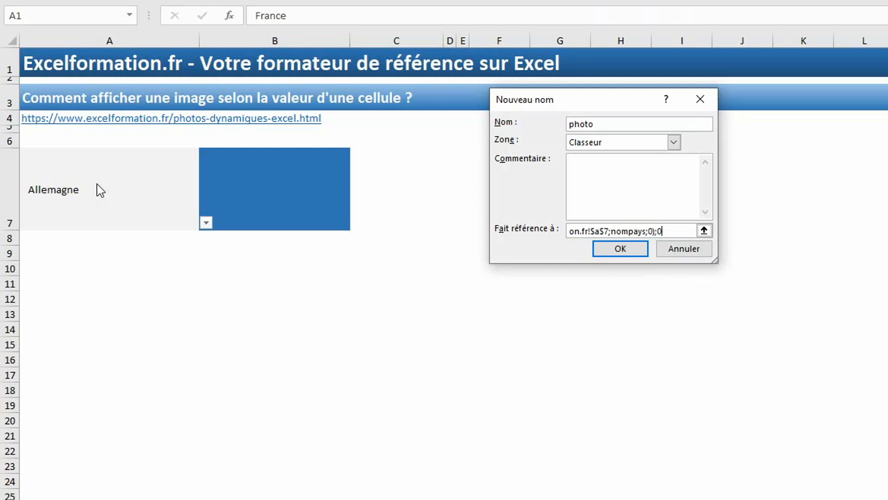
pyautogui.write(')')
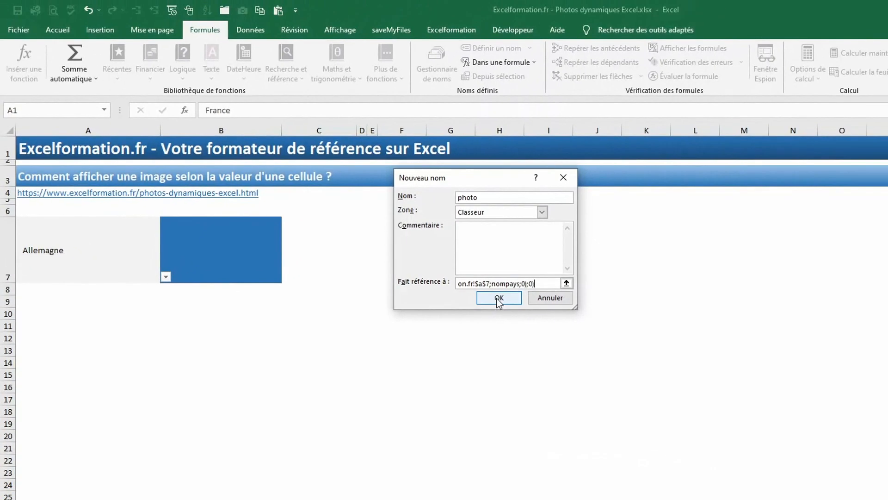
pyautogui.click(613, 251)
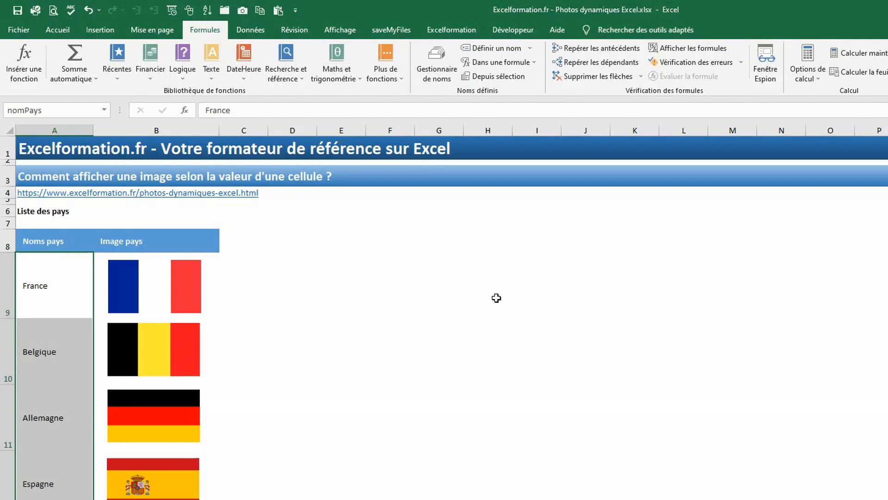
pyautogui.click(438, 67)
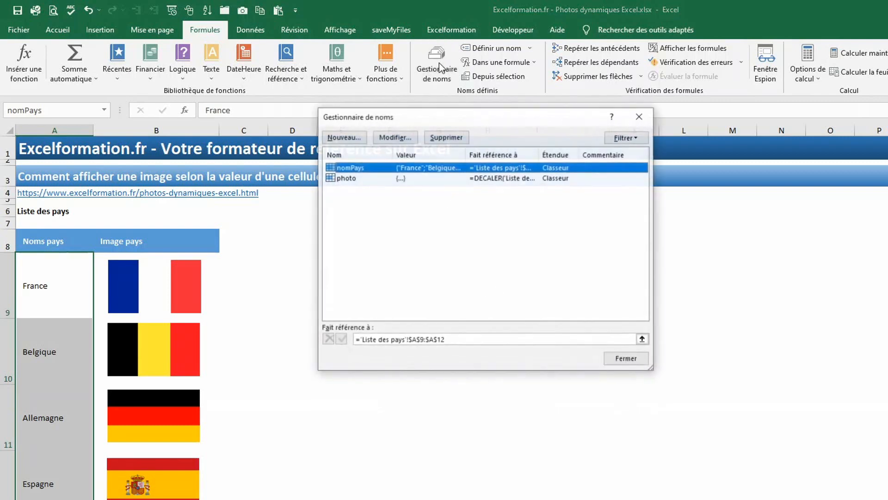
pyautogui.click(356, 178)
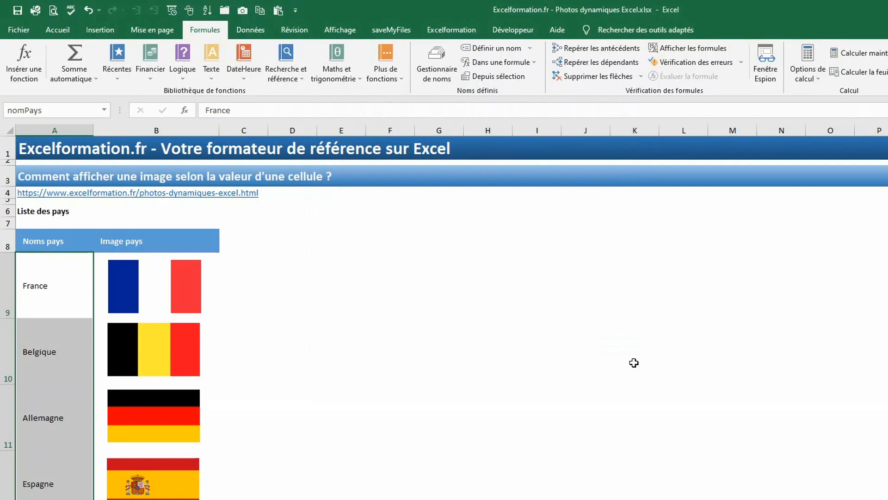
# Step: Copy cell B10 of the Liste des pays sheet and paste it as a linked picture on cell B7 of the excelformation.fr sheet
pyautogui.click(211, 340)
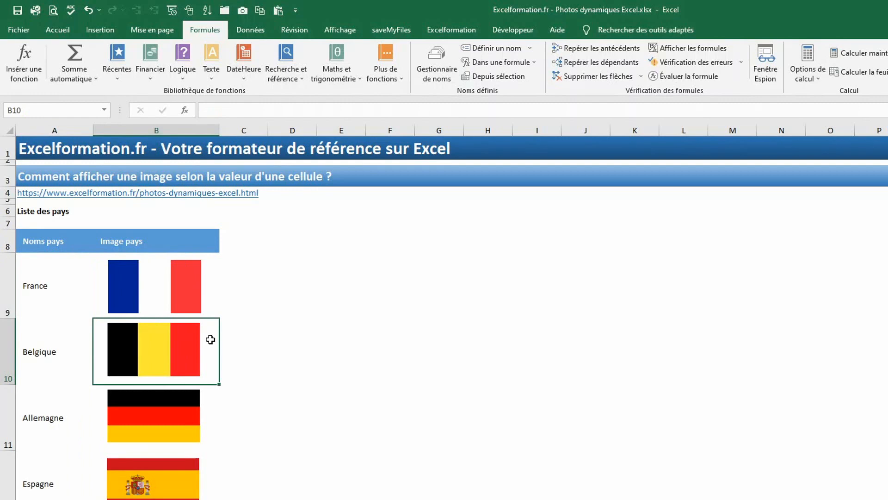
pyautogui.hotkey('ctrl', 'c')
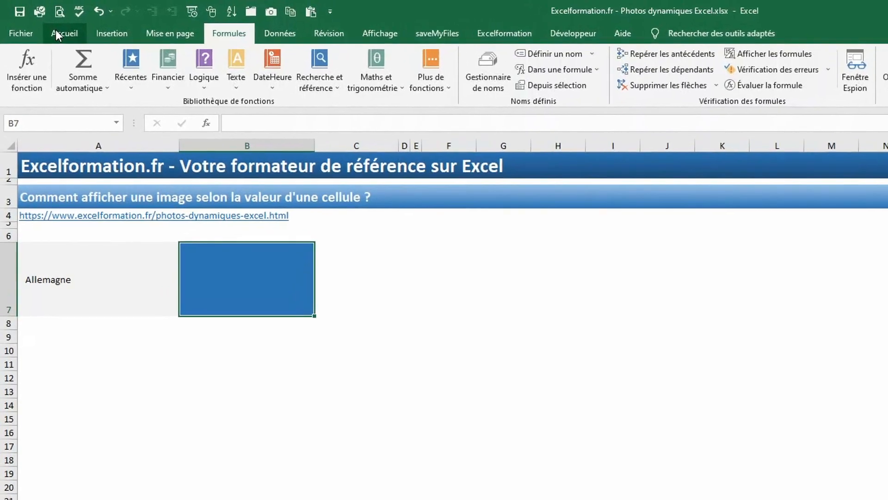
pyautogui.click(50, 27)
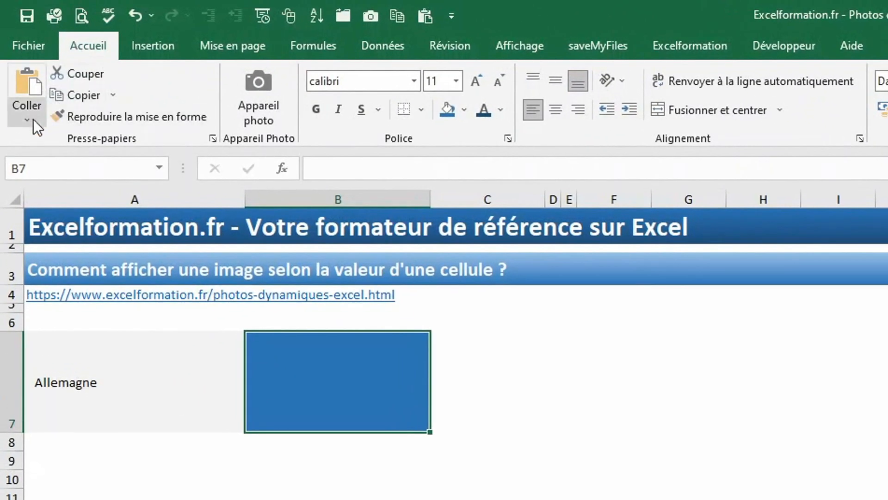
pyautogui.click(26, 113)
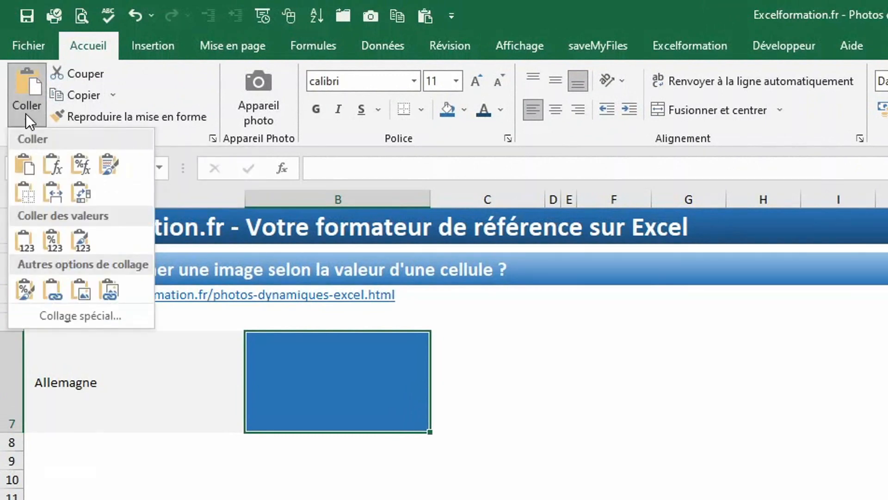
pyautogui.click(110, 292)
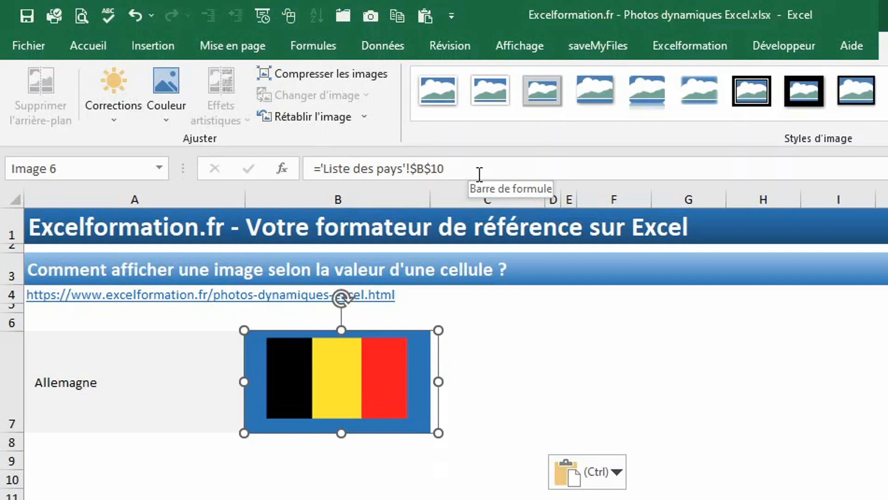
# Step: Replace the linked picture's cell reference with the formula =photo
pyautogui.click(462, 169)
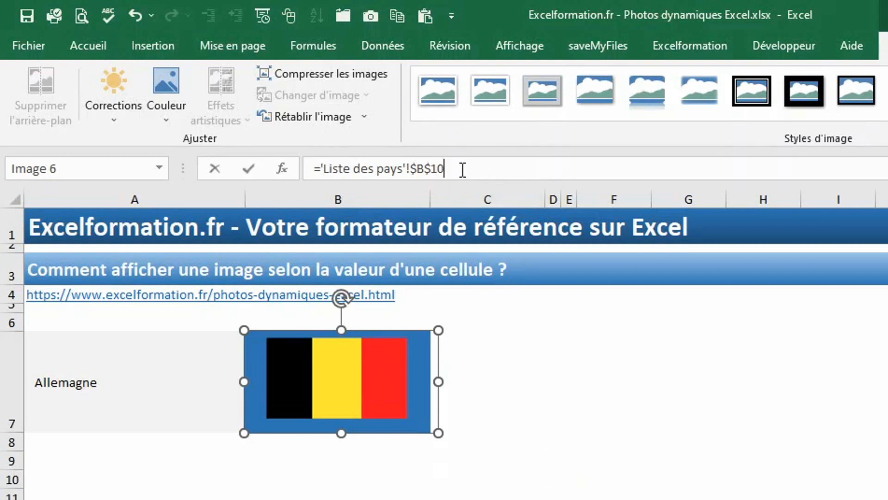
pyautogui.press('BackSpace')
pyautogui.press('BackSpace')
pyautogui.press('BackSpace')
pyautogui.press('BackSpace')
pyautogui.press('BackSpace')
pyautogui.press('BackSpace')
pyautogui.press('BackSpace')
pyautogui.press('BackSpace')
pyautogui.press('BackSpace')
pyautogui.press('BackSpace')
pyautogui.press('BackSpace')
pyautogui.press('BackSpace')
pyautogui.press('BackSpace')
pyautogui.press('BackSpace')
pyautogui.press('BackSpace')
pyautogui.press('BackSpace')
pyautogui.press('BackSpace')
pyautogui.press('BackSpace')
pyautogui.press('BackSpace')
pyautogui.press('BackSpace')
pyautogui.press('BackSpace')
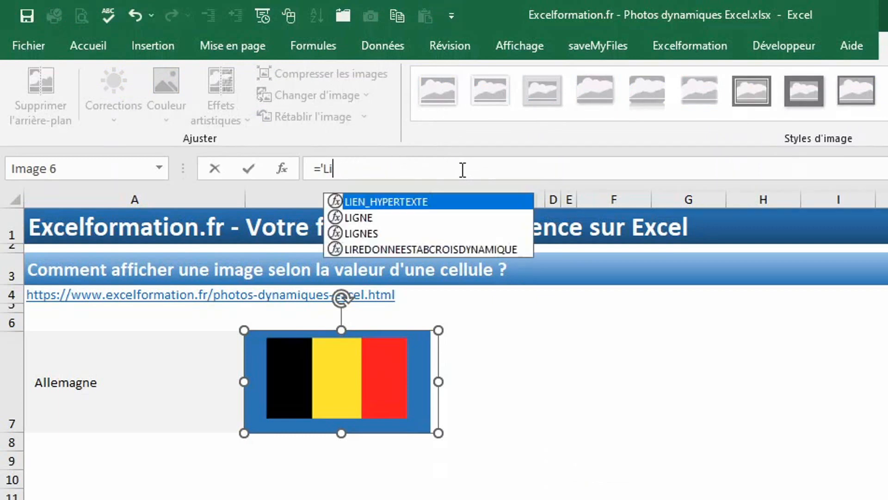
pyautogui.press('BackSpace')
pyautogui.write('ph')
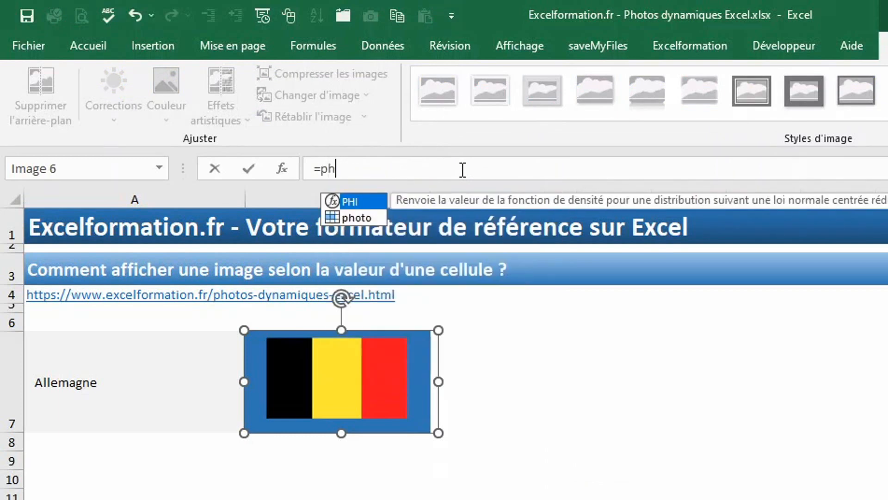
pyautogui.write('oto')
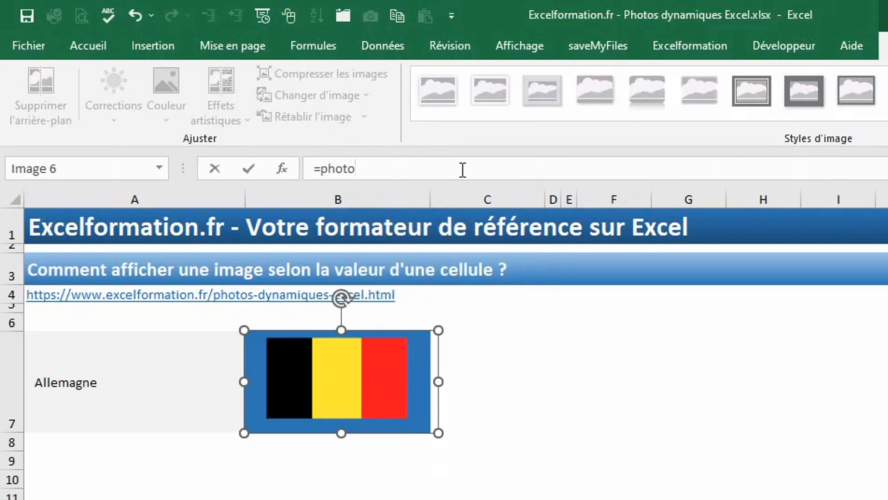
pyautogui.press('Return')
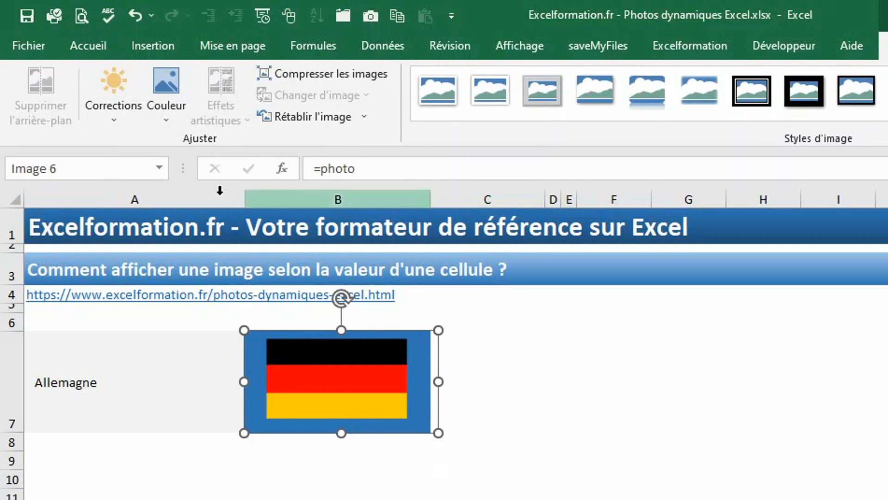
# Step: Choose France from the drop-down list in cell A7 to test the dynamic flag
pyautogui.click(180, 389)
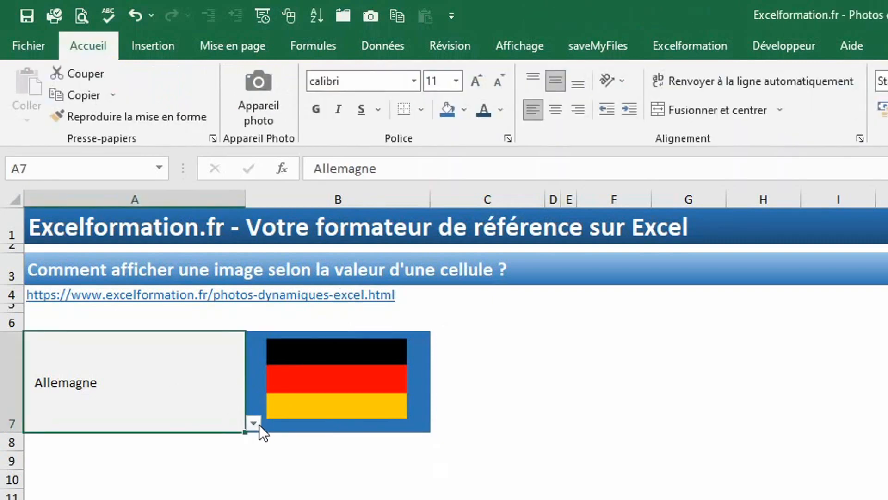
pyautogui.click(253, 423)
pyautogui.click(227, 438)
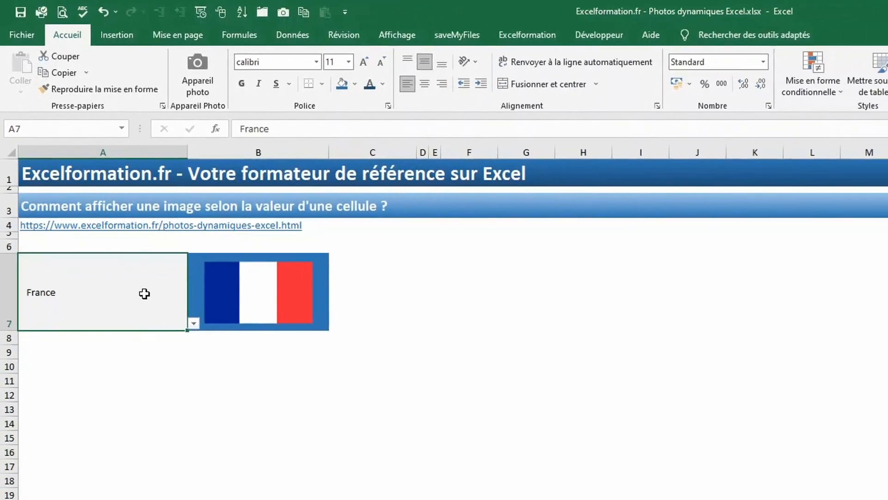
# Step: Turn off the error alert for invalid data in cell A7's validation and enter Japon in A7
pyautogui.click(289, 34)
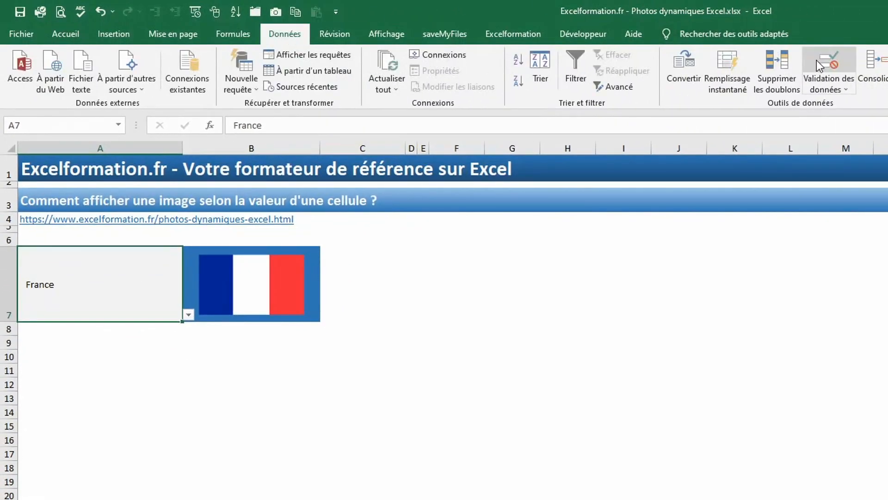
pyautogui.click(825, 70)
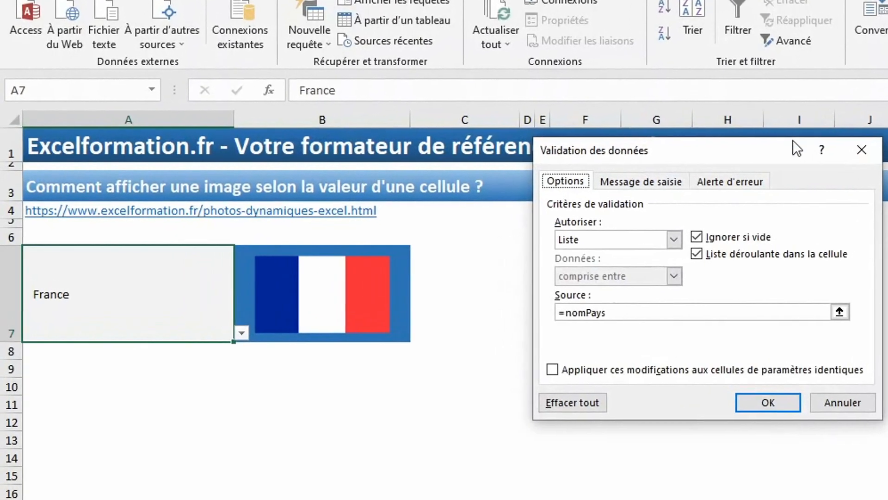
pyautogui.click(739, 179)
pyautogui.click(668, 204)
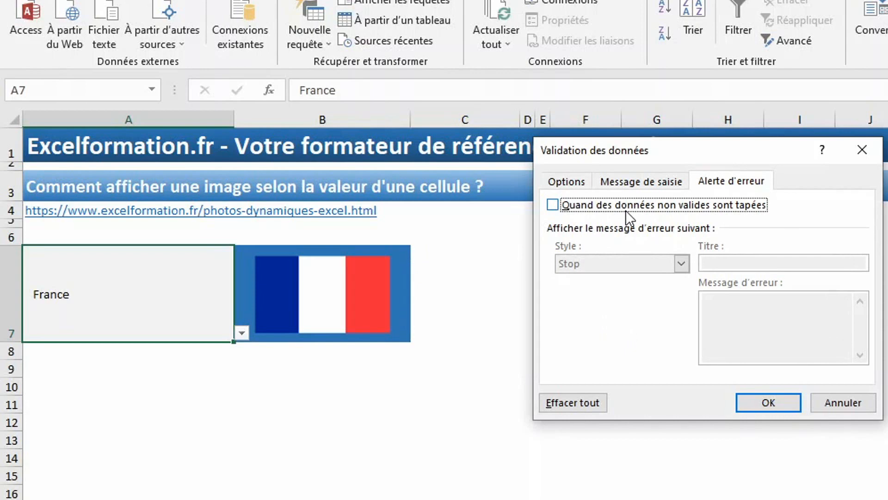
pyautogui.click(625, 206)
pyautogui.click(772, 403)
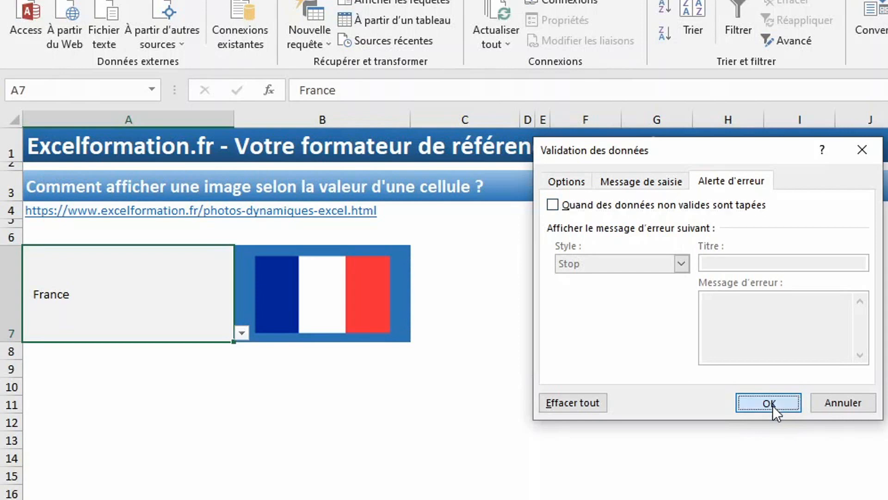
pyautogui.write('Japon')
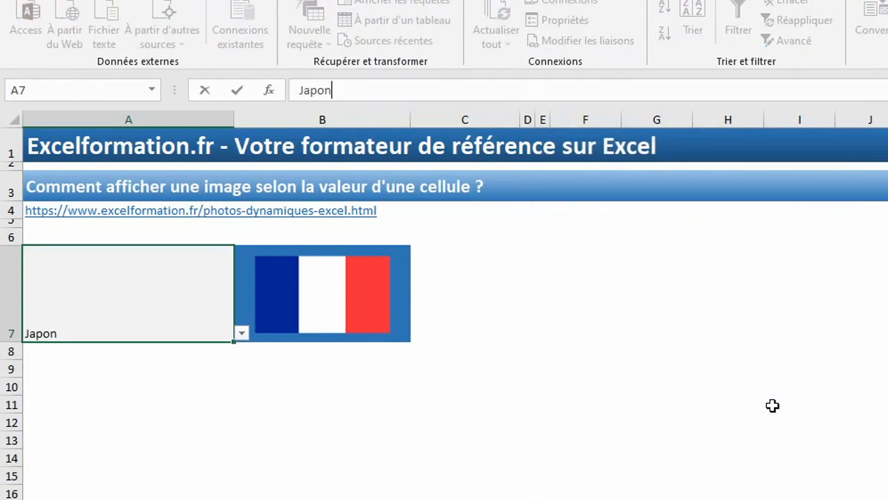
pyautogui.press('Return')
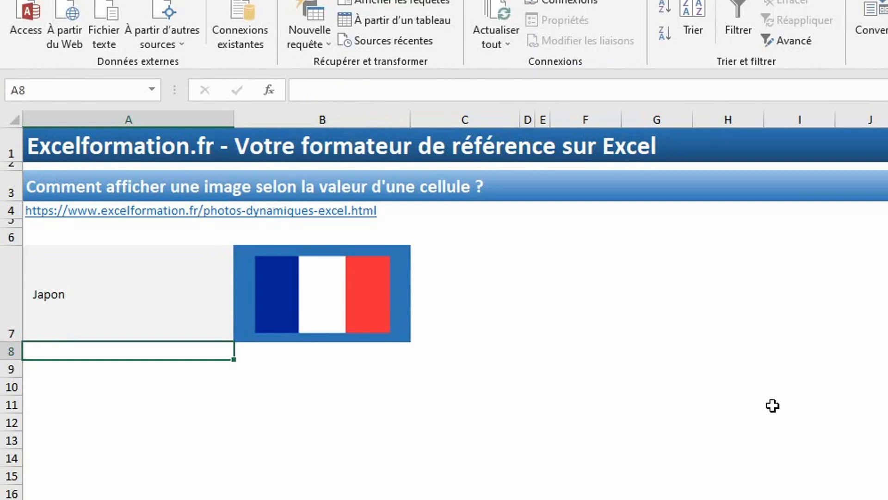